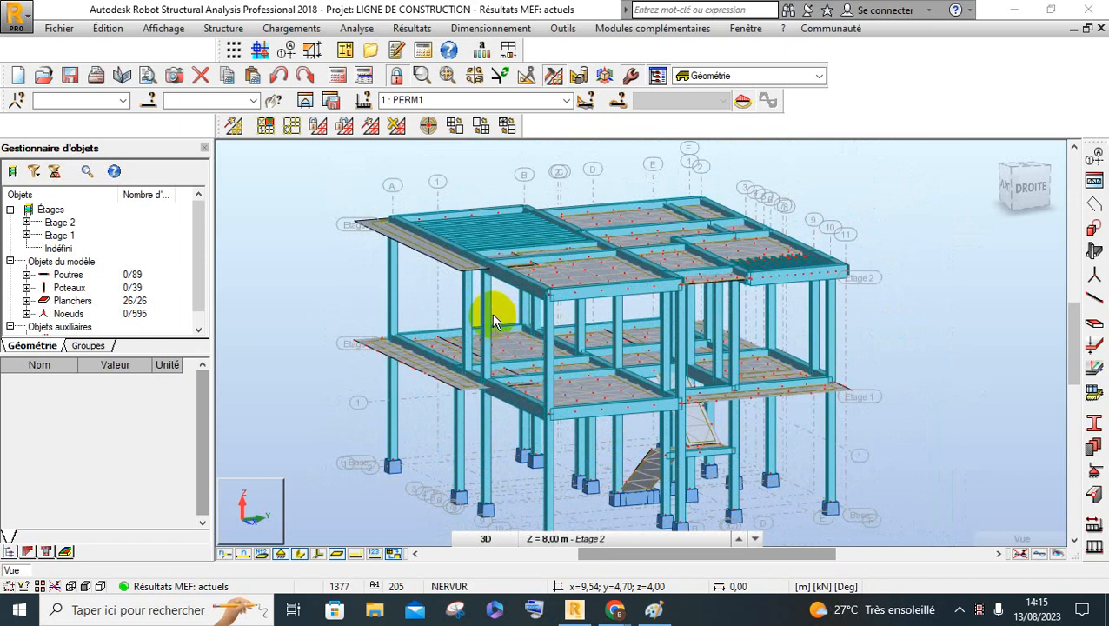
- Review the meshing method and element size in the model's meshing options, and accept the settings
{"action": "scroll", "coordinate": [492, 315], "scroll_direction": "down", "scroll_amount": 1}
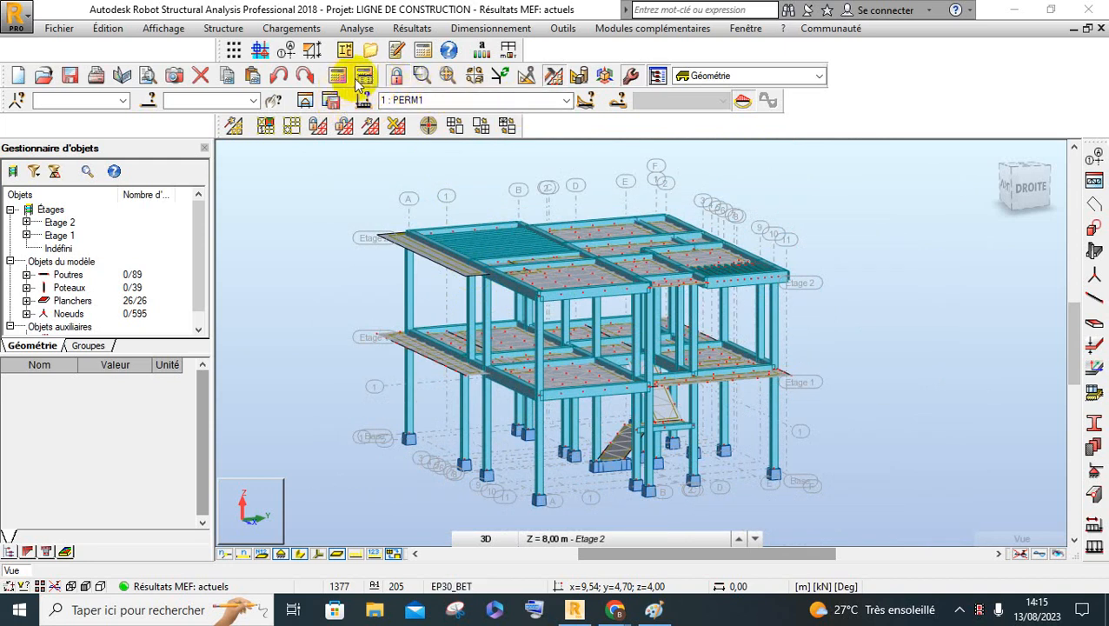
{"action": "left_click", "coordinate": [552, 75]}
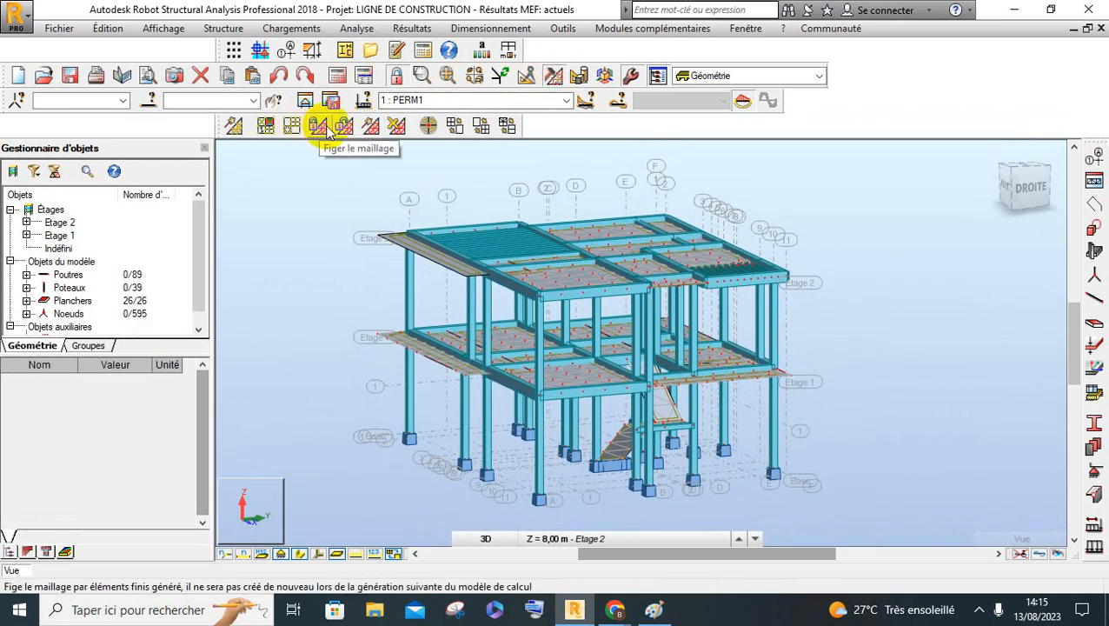
{"action": "left_click", "coordinate": [291, 126]}
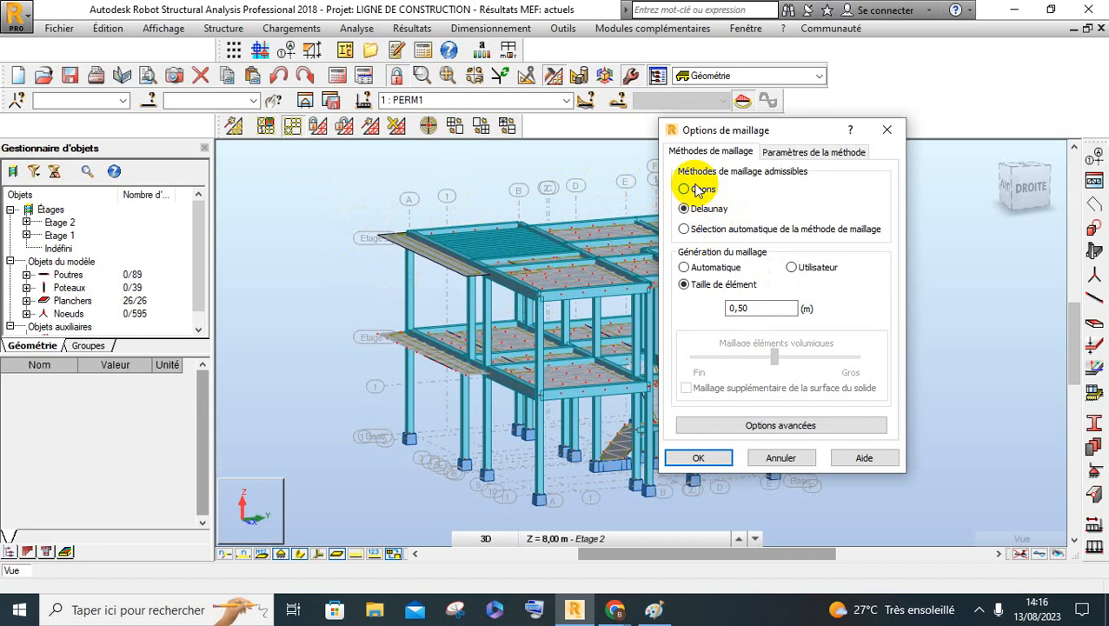
{"action": "left_click_drag", "start_coordinate": [721, 136], "coordinate": [860, 161]}
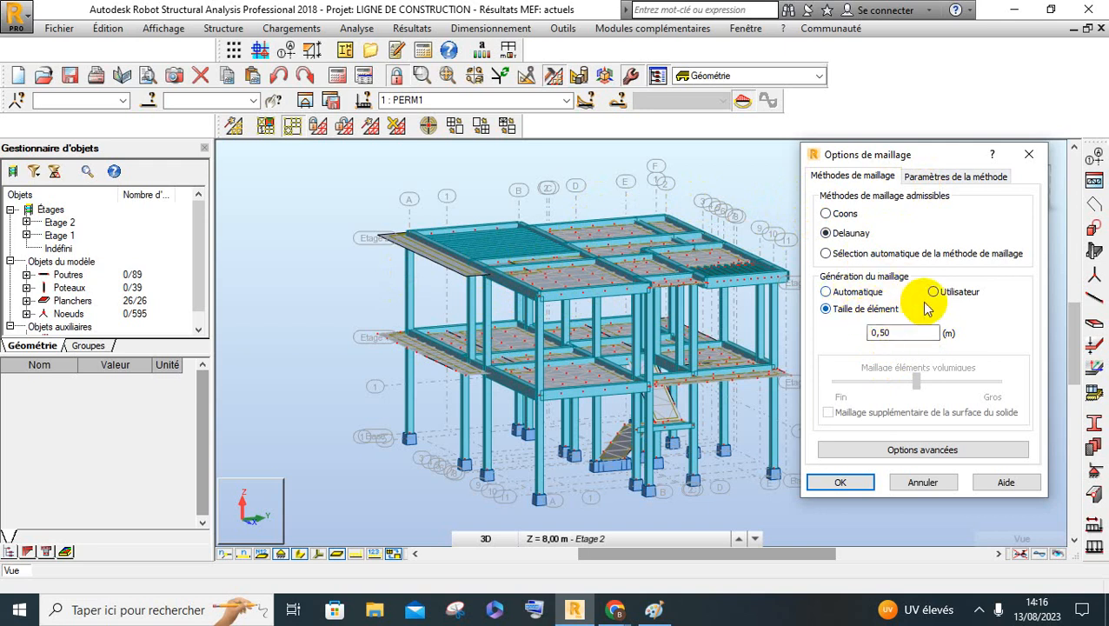
{"action": "double_click", "coordinate": [908, 332]}
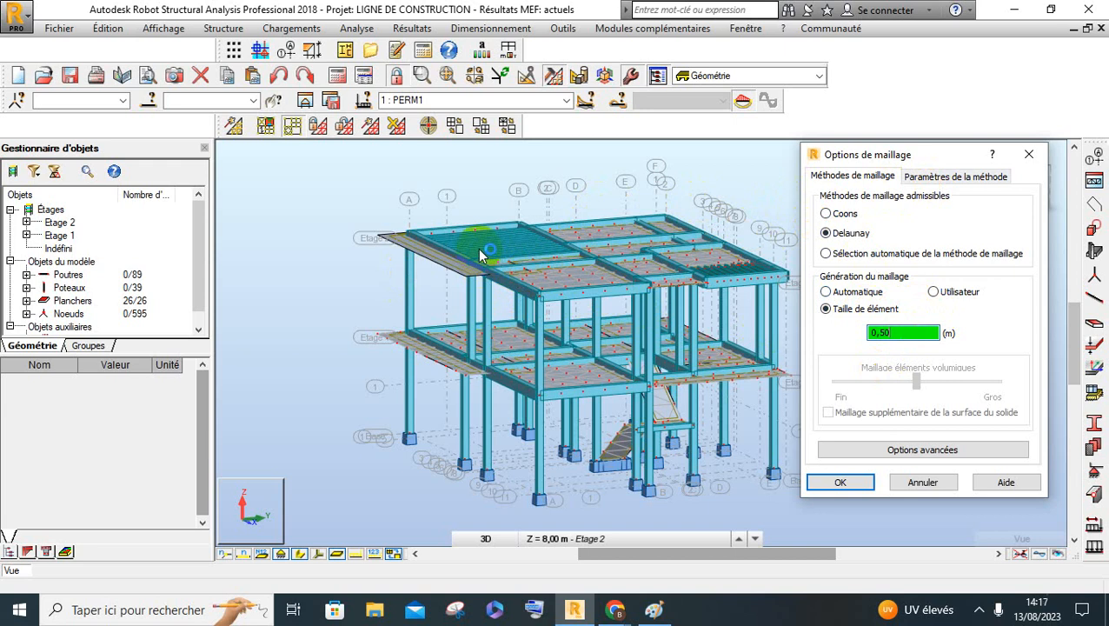
{"action": "left_click_drag", "start_coordinate": [854, 154], "coordinate": [868, 160]}
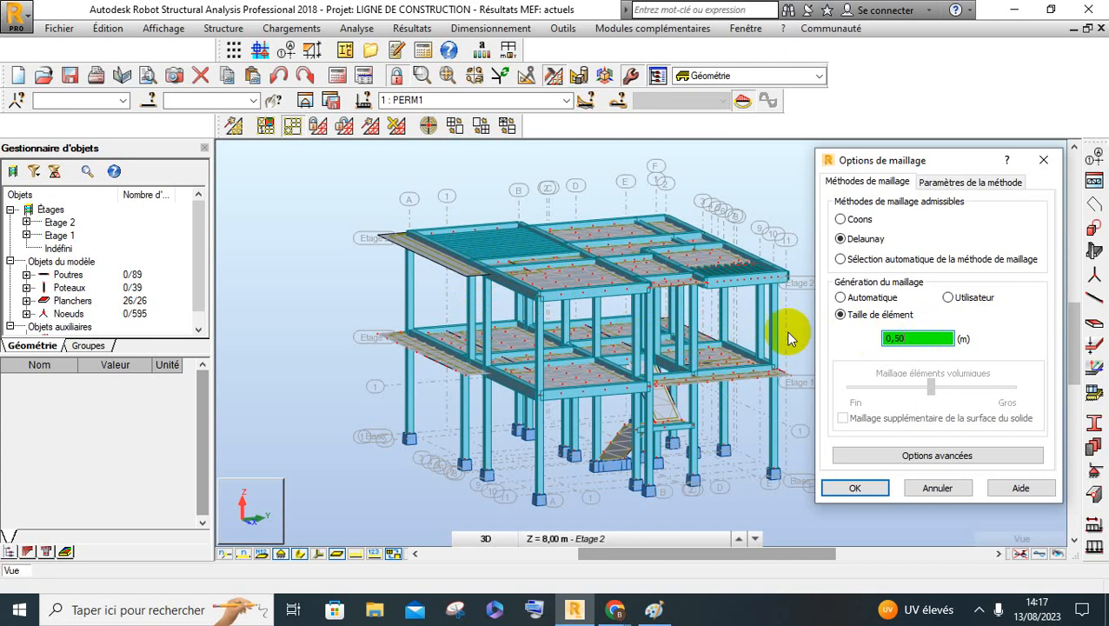
{"action": "double_click", "coordinate": [920, 338]}
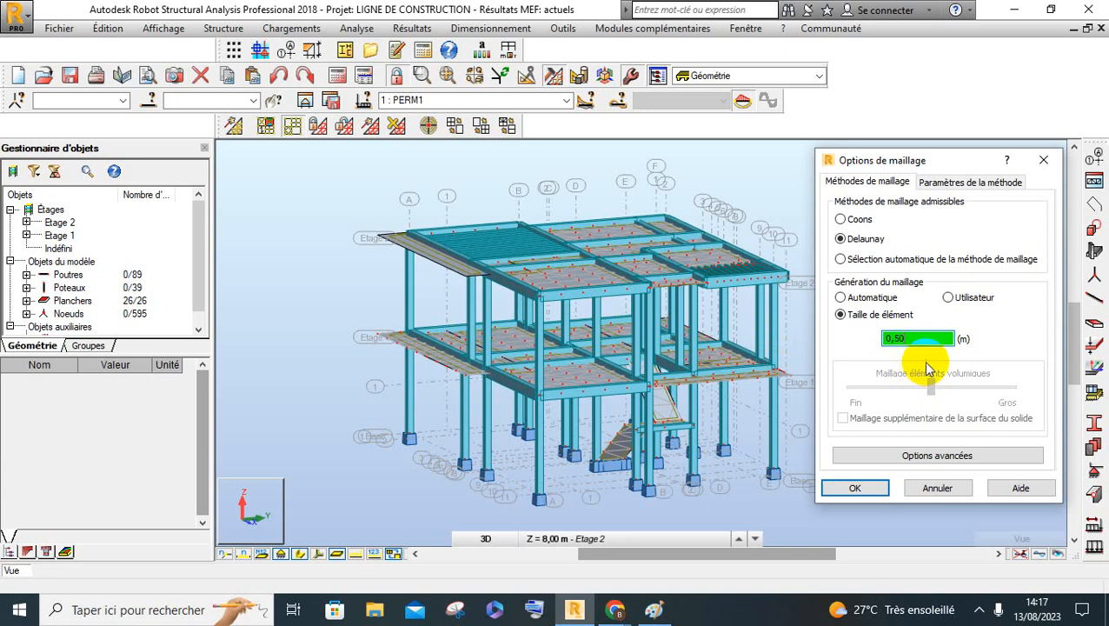
{"action": "double_click", "coordinate": [913, 341]}
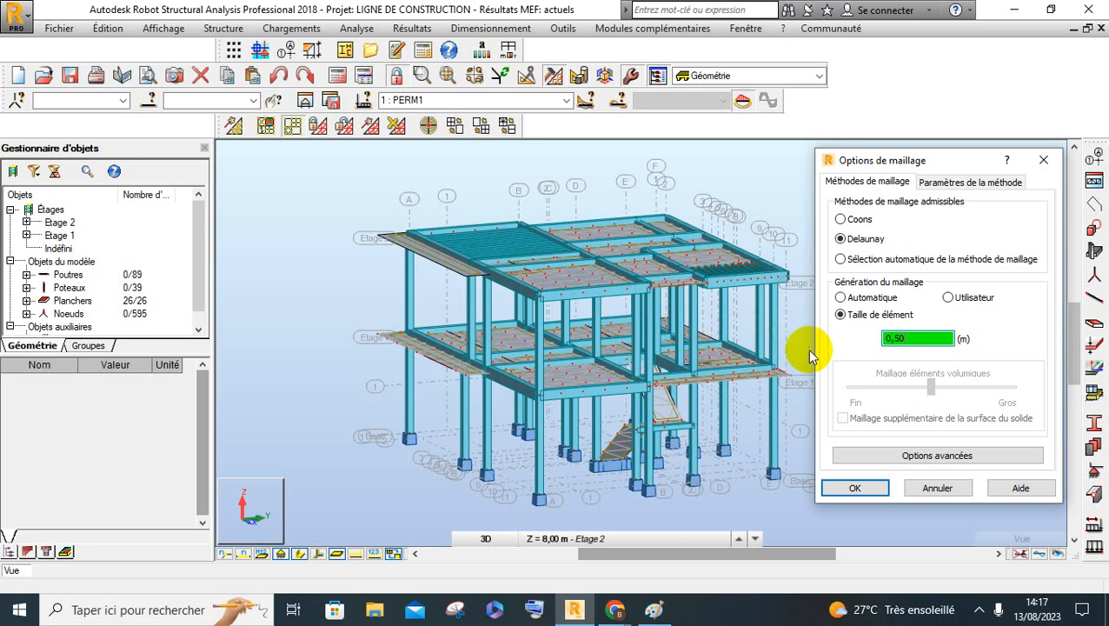
{"action": "double_click", "coordinate": [915, 338]}
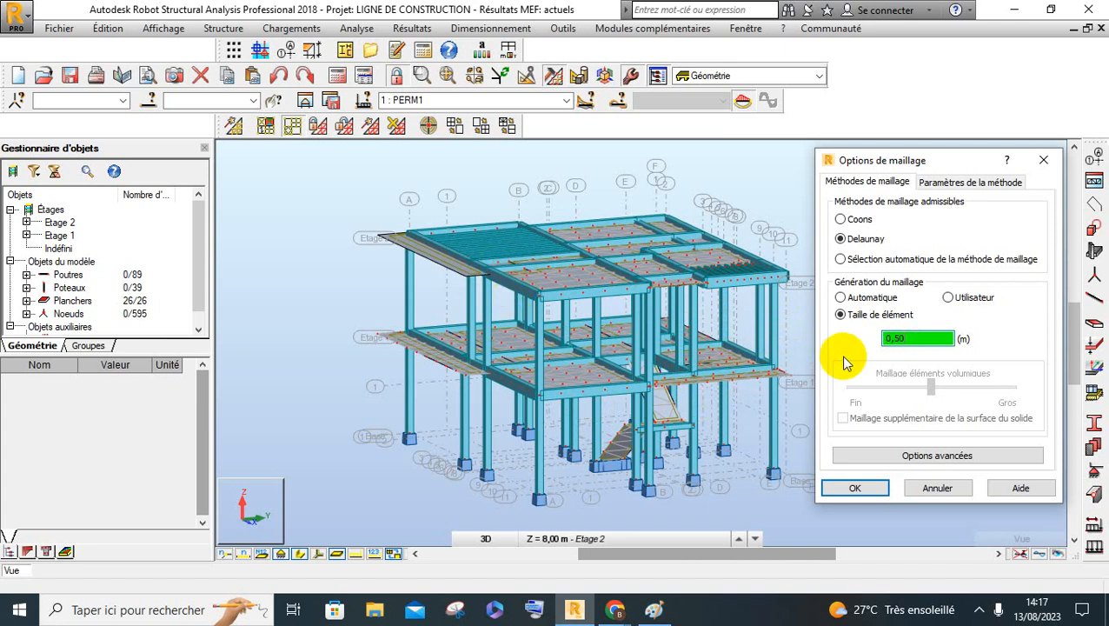
{"action": "double_click", "coordinate": [920, 340]}
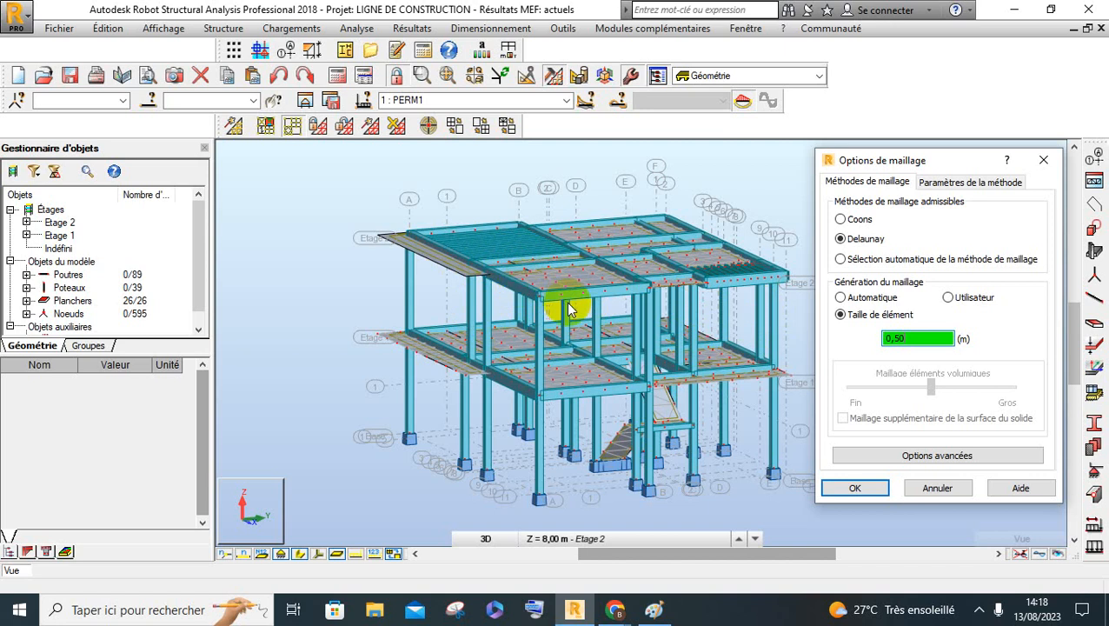
{"action": "left_click", "coordinate": [848, 490]}
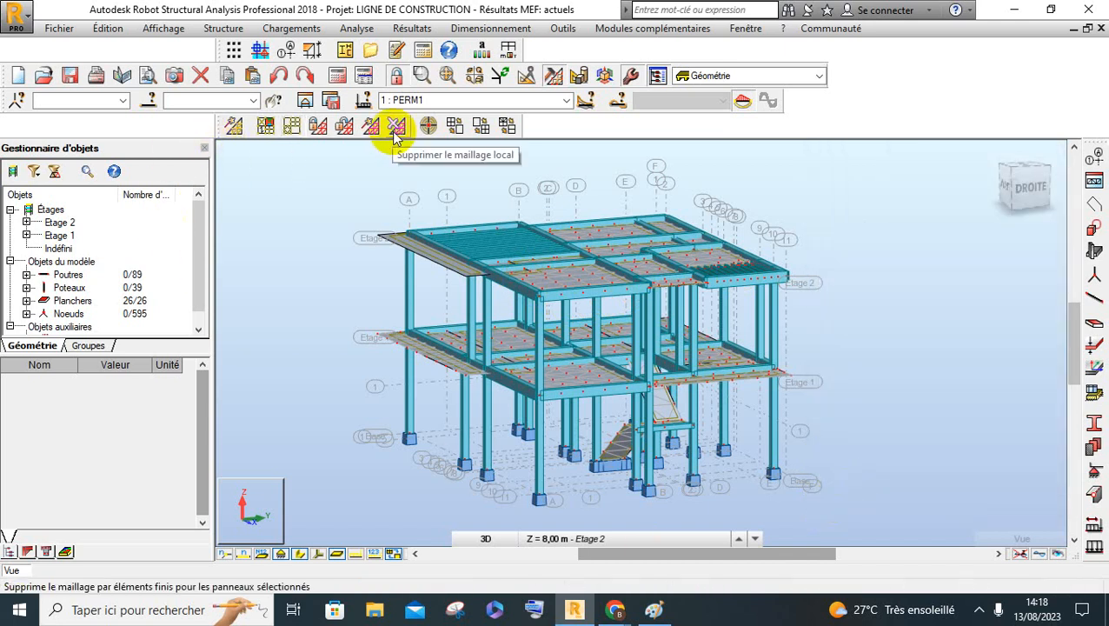
- Open the mesh refinement settings and examine the mesh of the Etage 2 slab near its front corner
{"action": "left_click", "coordinate": [479, 126]}
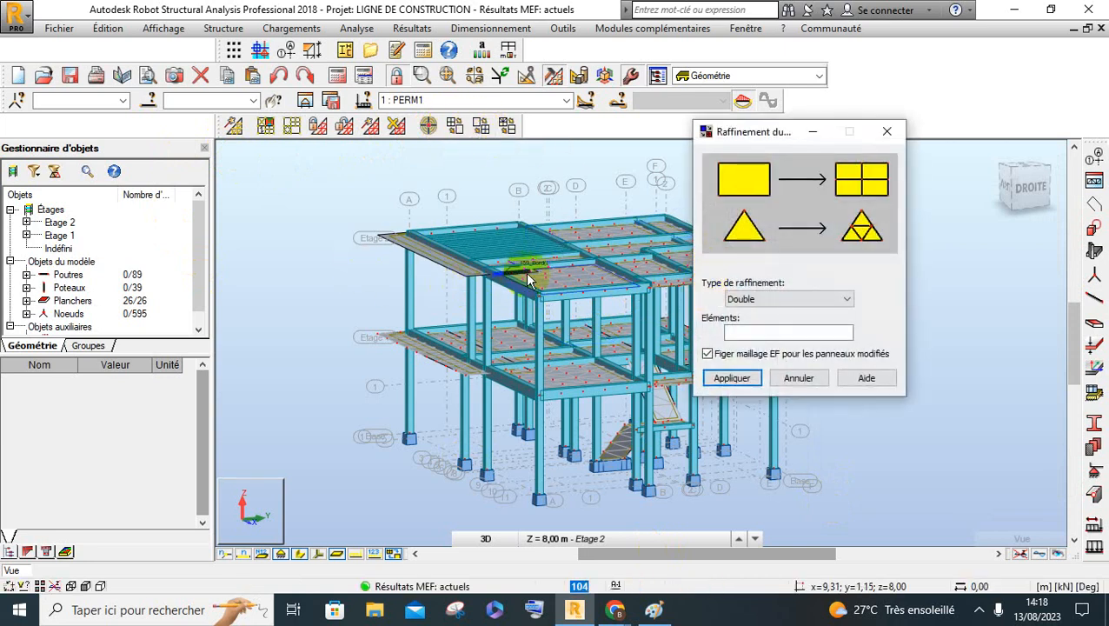
{"action": "scroll", "coordinate": [626, 243], "scroll_direction": "up", "scroll_amount": 2}
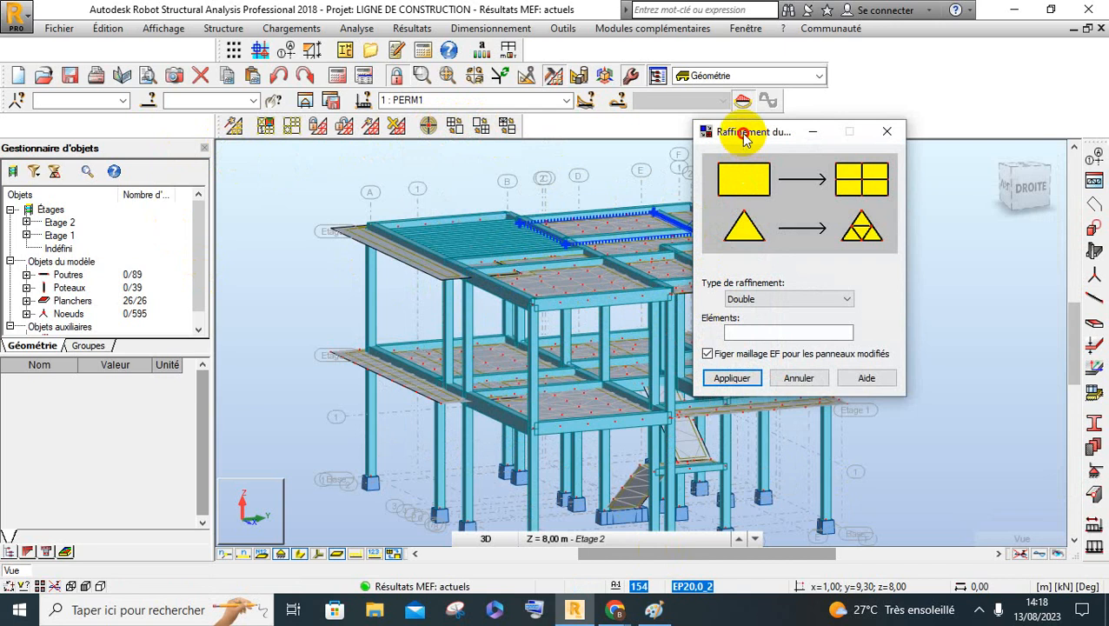
{"action": "left_click_drag", "start_coordinate": [743, 132], "coordinate": [879, 200]}
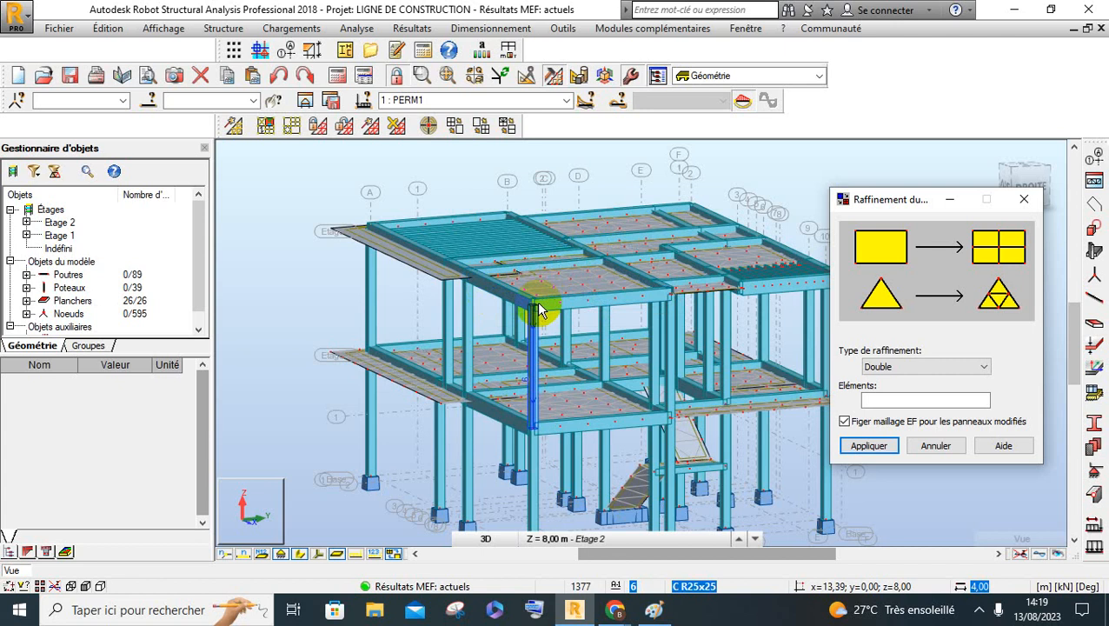
{"action": "scroll", "coordinate": [540, 304], "scroll_direction": "up", "scroll_amount": 3}
{"action": "scroll", "coordinate": [540, 299], "scroll_direction": "up", "scroll_amount": 2}
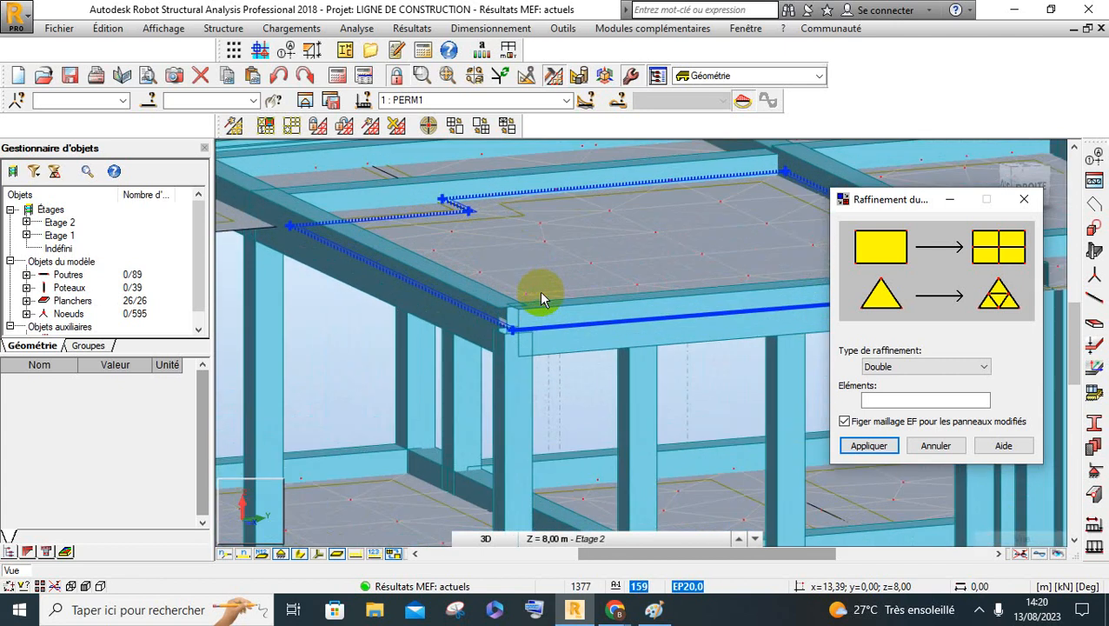
{"action": "scroll", "coordinate": [541, 298], "scroll_direction": "up", "scroll_amount": 1}
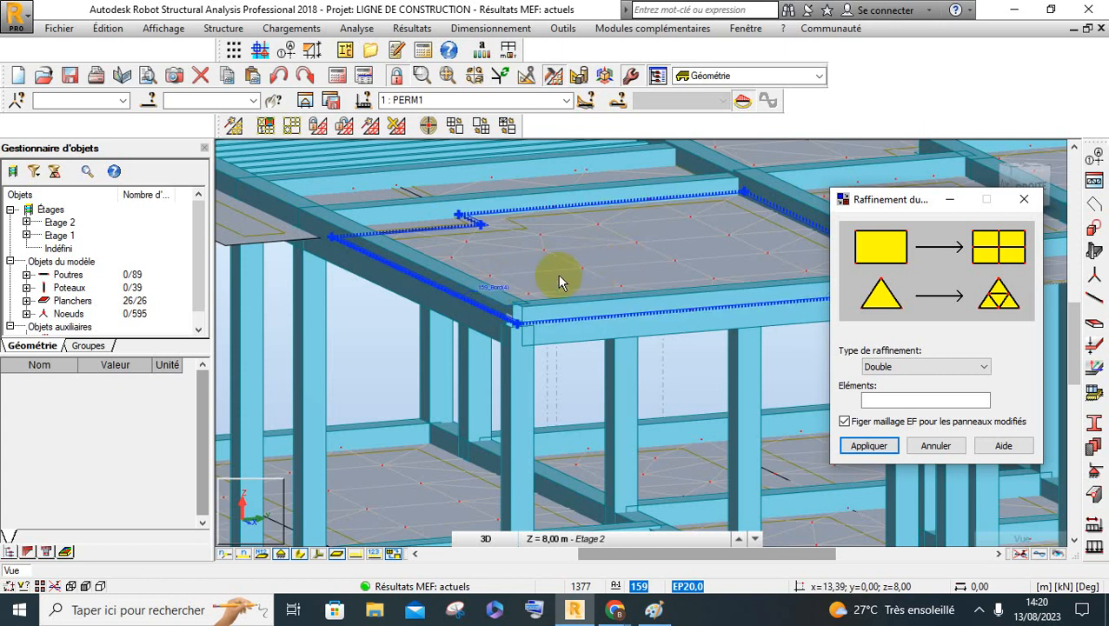
- Switch to Paint and sketch a roughly rectangular panel outline split by a vertical line through its middle
{"action": "left_click", "coordinate": [654, 611]}
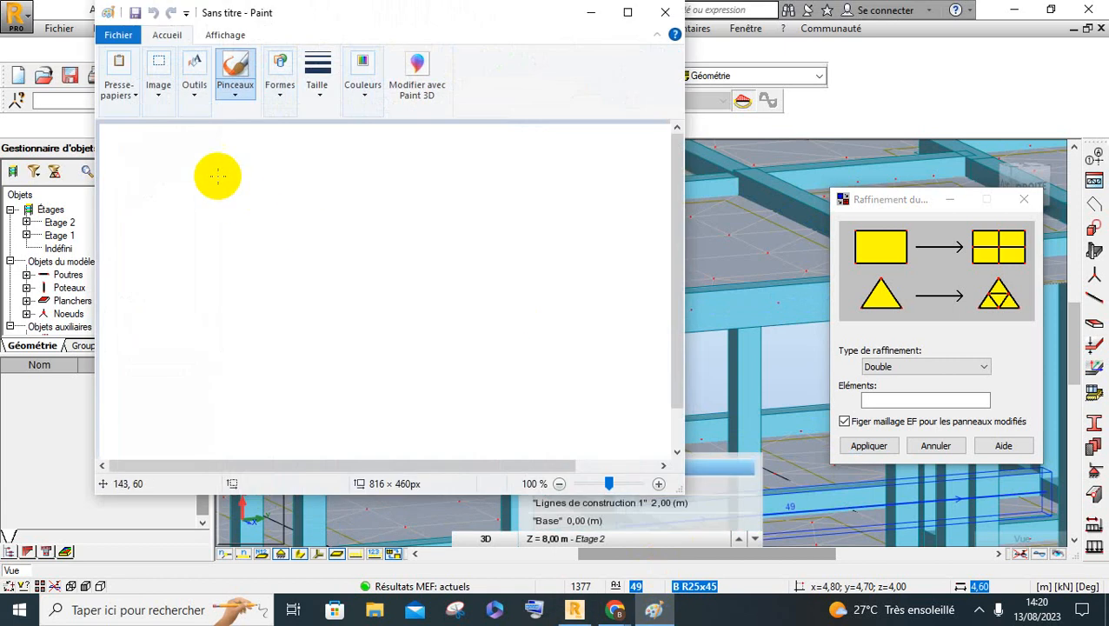
{"action": "left_click", "coordinate": [234, 70]}
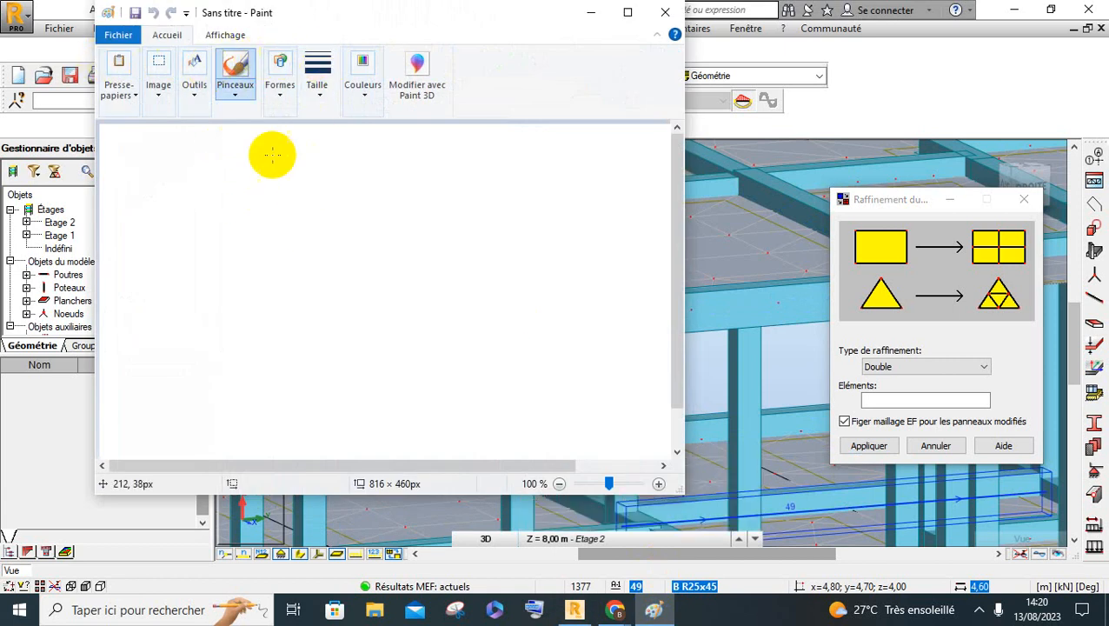
{"action": "mouse_move", "coordinate": [163, 162]}
{"action": "left_mouse_down"}
{"action": "mouse_move", "coordinate": [443, 164]}
{"action": "mouse_move", "coordinate": [458, 291]}
{"action": "mouse_move", "coordinate": [259, 321]}
{"action": "mouse_move", "coordinate": [138, 317]}
{"action": "mouse_move", "coordinate": [146, 180]}
{"action": "mouse_move", "coordinate": [154, 160]}
{"action": "mouse_move", "coordinate": [185, 164]}
{"action": "left_mouse_up"}
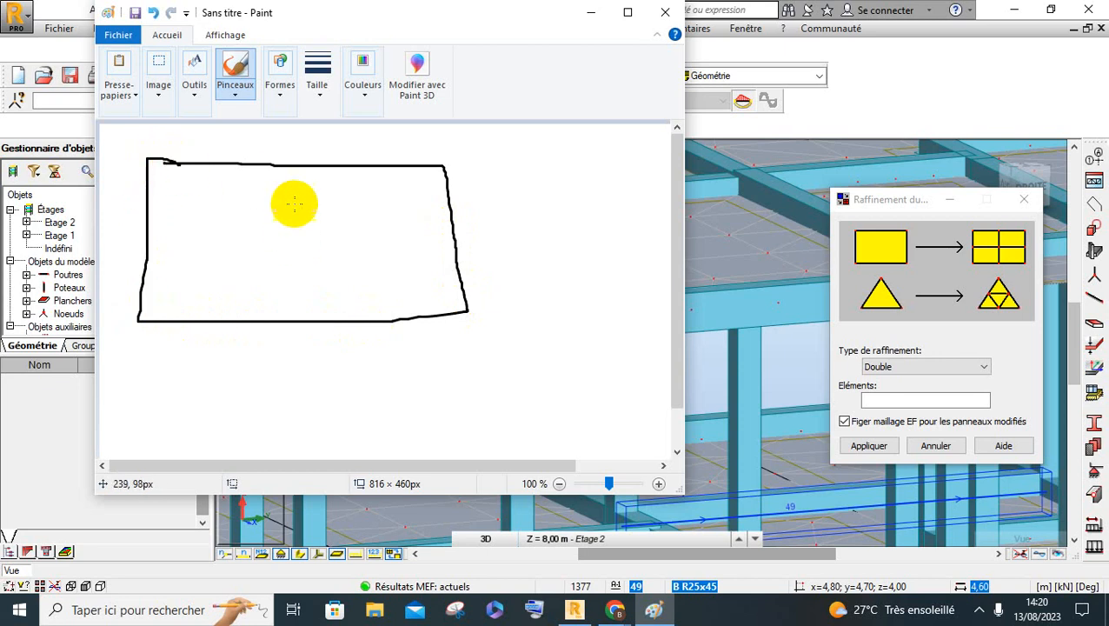
{"action": "left_click_drag", "start_coordinate": [288, 165], "coordinate": [290, 327]}
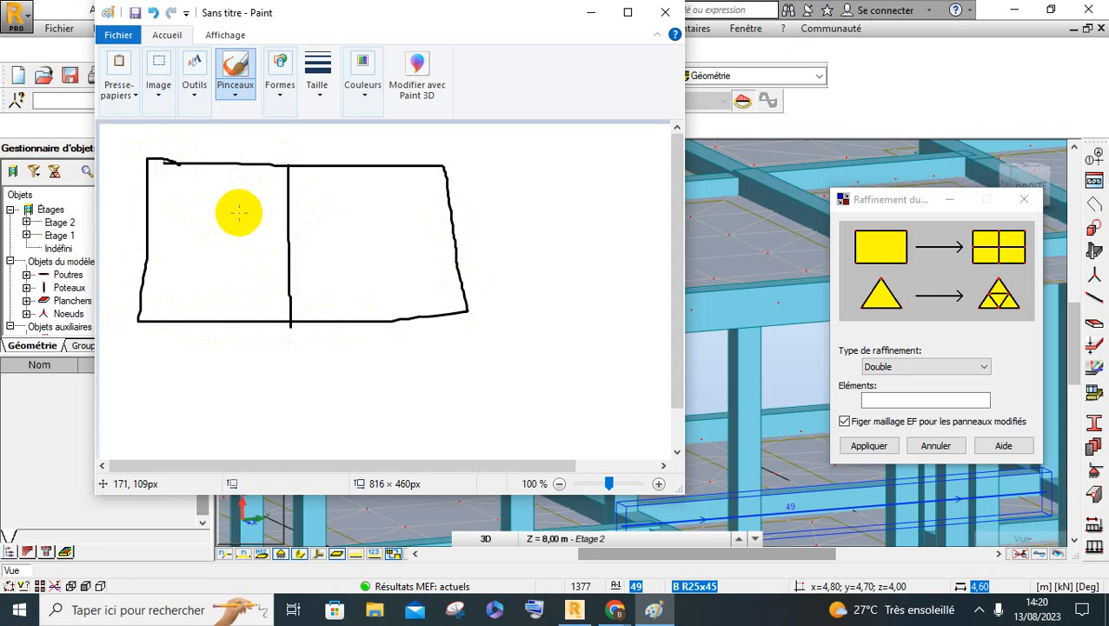
- Circle both ends of the dividing line and both upper corners of the sketch, adding a sagging curve under the upper-left edge
{"action": "mouse_move", "coordinate": [312, 141]}
{"action": "left_mouse_down"}
{"action": "mouse_move", "coordinate": [265, 156]}
{"action": "mouse_move", "coordinate": [309, 185]}
{"action": "mouse_move", "coordinate": [296, 139]}
{"action": "left_mouse_up"}
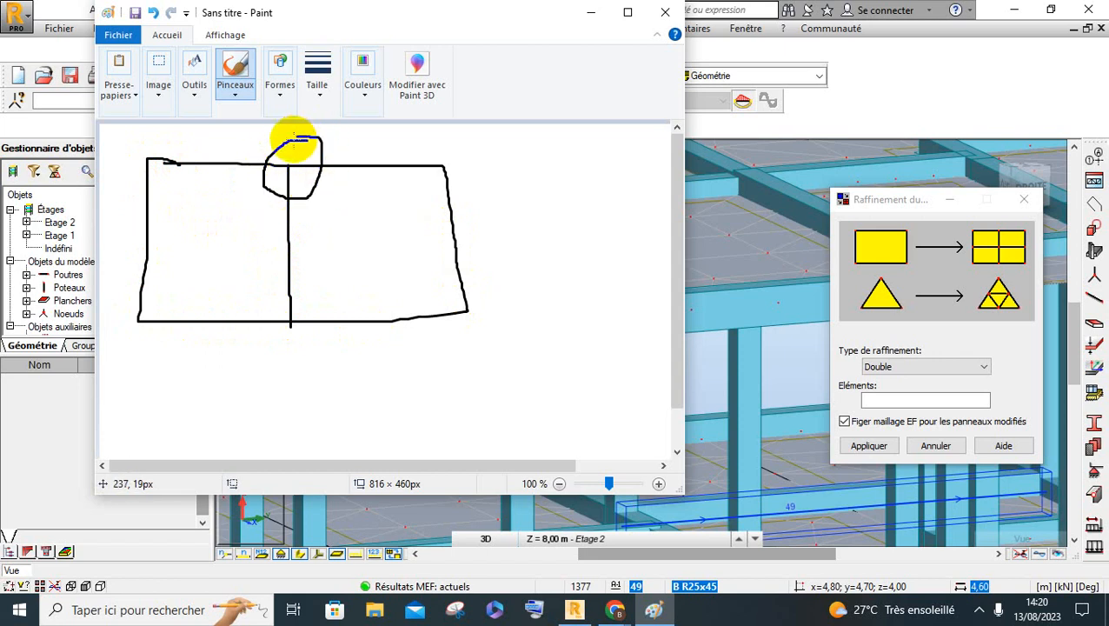
{"action": "mouse_move", "coordinate": [300, 250]}
{"action": "left_mouse_down"}
{"action": "mouse_move", "coordinate": [290, 366]}
{"action": "mouse_move", "coordinate": [292, 270]}
{"action": "left_mouse_up"}
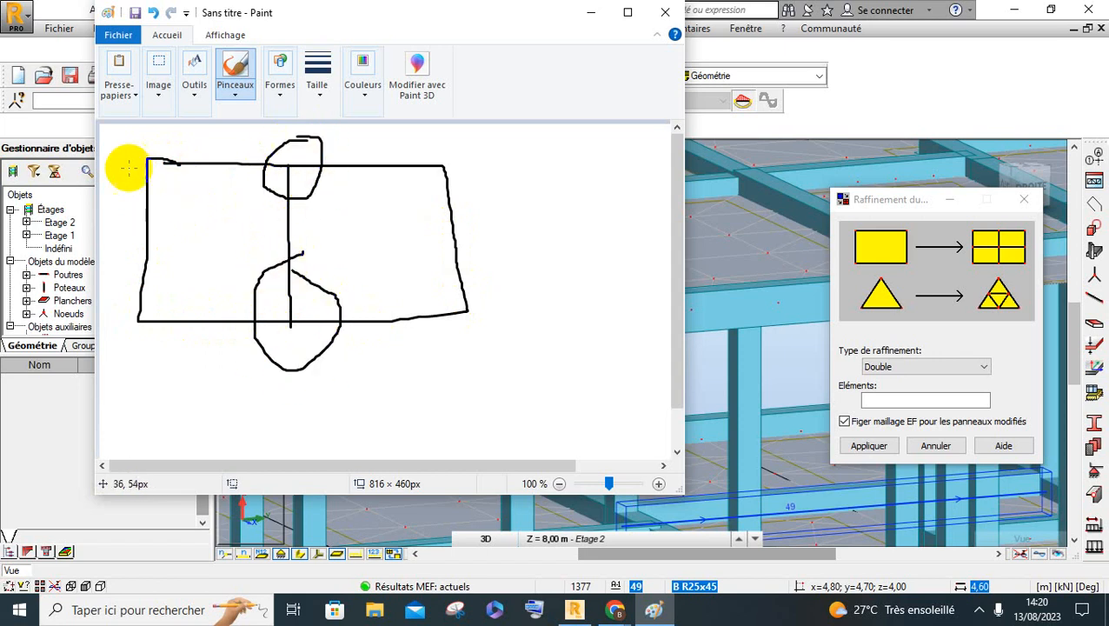
{"action": "mouse_move", "coordinate": [146, 169]}
{"action": "left_mouse_down"}
{"action": "mouse_move", "coordinate": [169, 198]}
{"action": "mouse_move", "coordinate": [287, 169]}
{"action": "mouse_move", "coordinate": [281, 146]}
{"action": "left_mouse_up"}
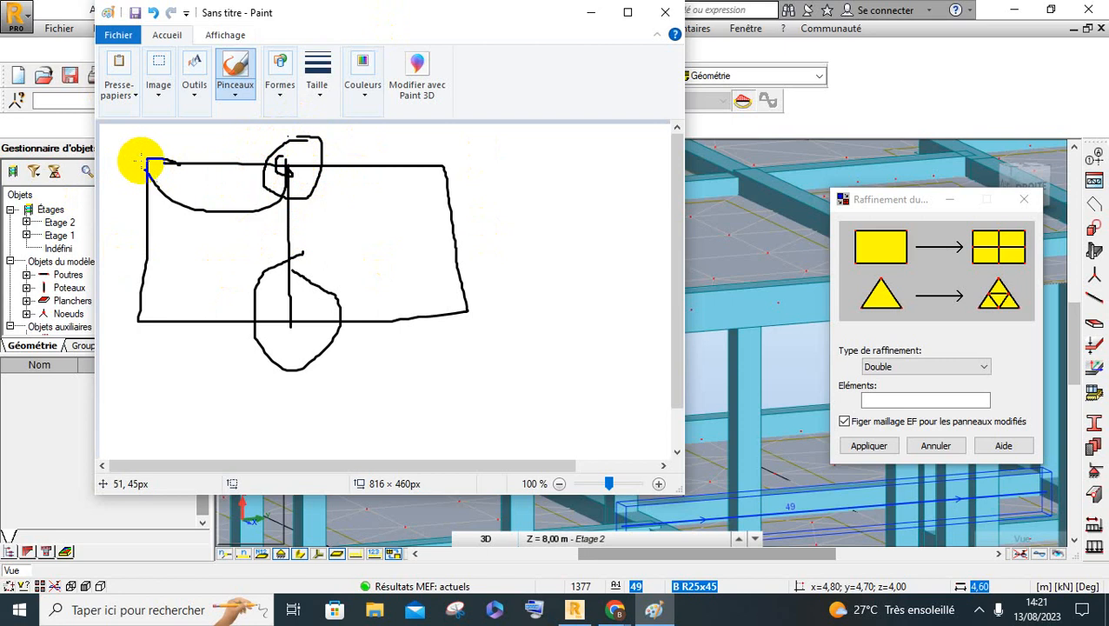
{"action": "mouse_move", "coordinate": [144, 147]}
{"action": "left_mouse_down"}
{"action": "mouse_move", "coordinate": [130, 167]}
{"action": "mouse_move", "coordinate": [143, 154]}
{"action": "left_mouse_up"}
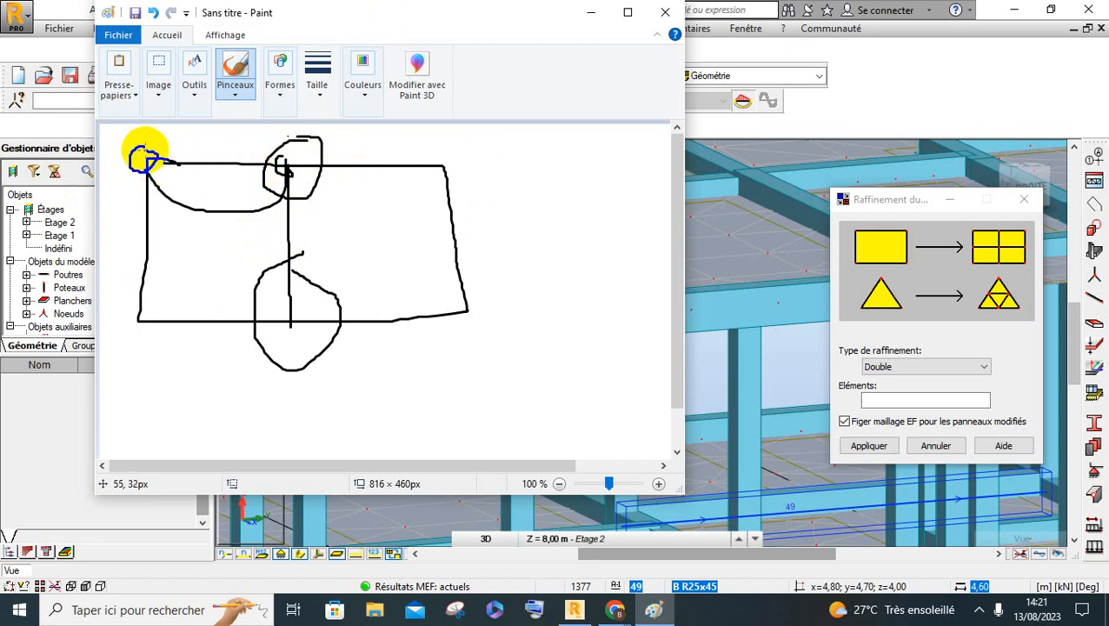
{"action": "mouse_move", "coordinate": [464, 149]}
{"action": "left_mouse_down"}
{"action": "mouse_move", "coordinate": [466, 169]}
{"action": "mouse_move", "coordinate": [440, 142]}
{"action": "left_mouse_up"}
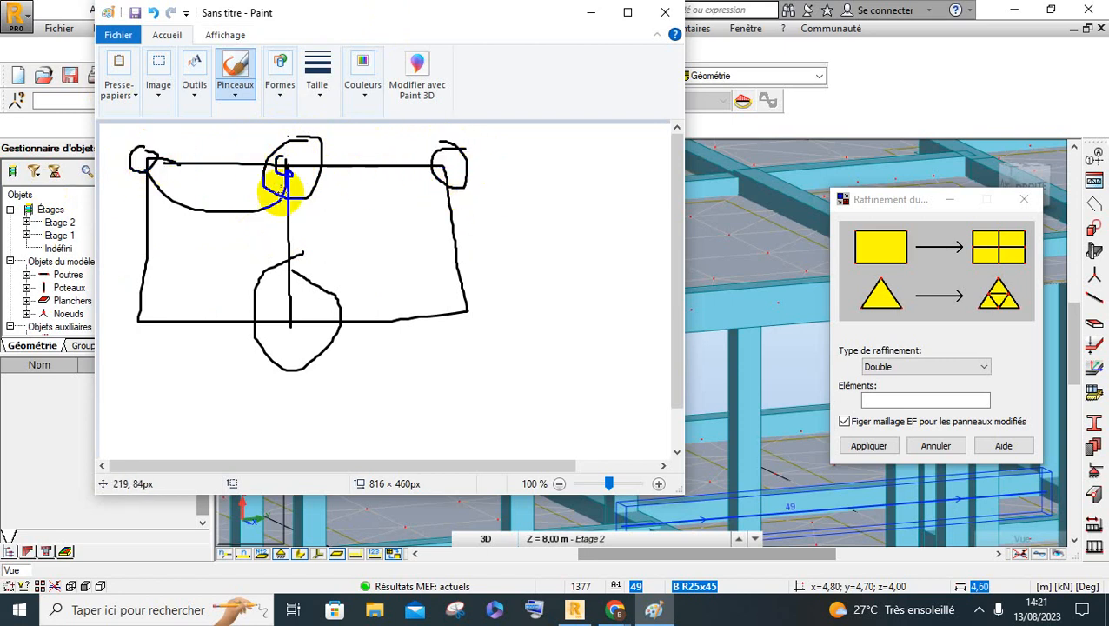
- Emphasise the upper end of the dividing line with repeated loops, and close Paint without saving the drawing
{"action": "mouse_move", "coordinate": [306, 139]}
{"action": "left_mouse_down"}
{"action": "mouse_move", "coordinate": [290, 169]}
{"action": "mouse_move", "coordinate": [290, 155]}
{"action": "mouse_move", "coordinate": [266, 171]}
{"action": "mouse_move", "coordinate": [298, 180]}
{"action": "left_mouse_up"}
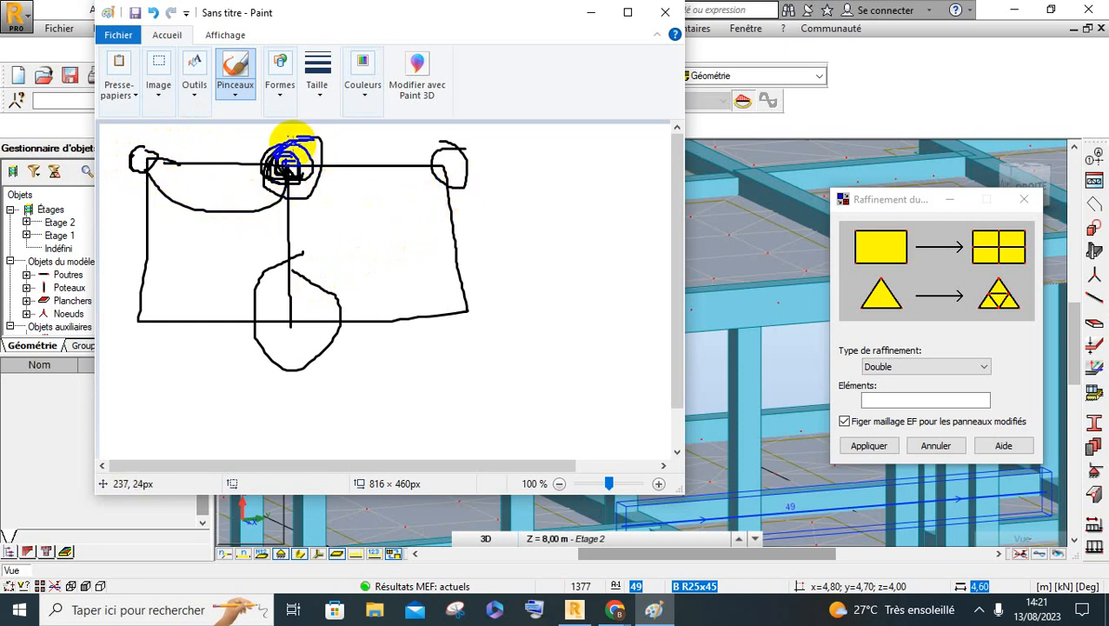
{"action": "left_click", "coordinate": [305, 181]}
{"action": "mouse_move", "coordinate": [305, 180]}
{"action": "left_mouse_down"}
{"action": "mouse_move", "coordinate": [296, 166]}
{"action": "mouse_move", "coordinate": [307, 176]}
{"action": "left_mouse_up"}
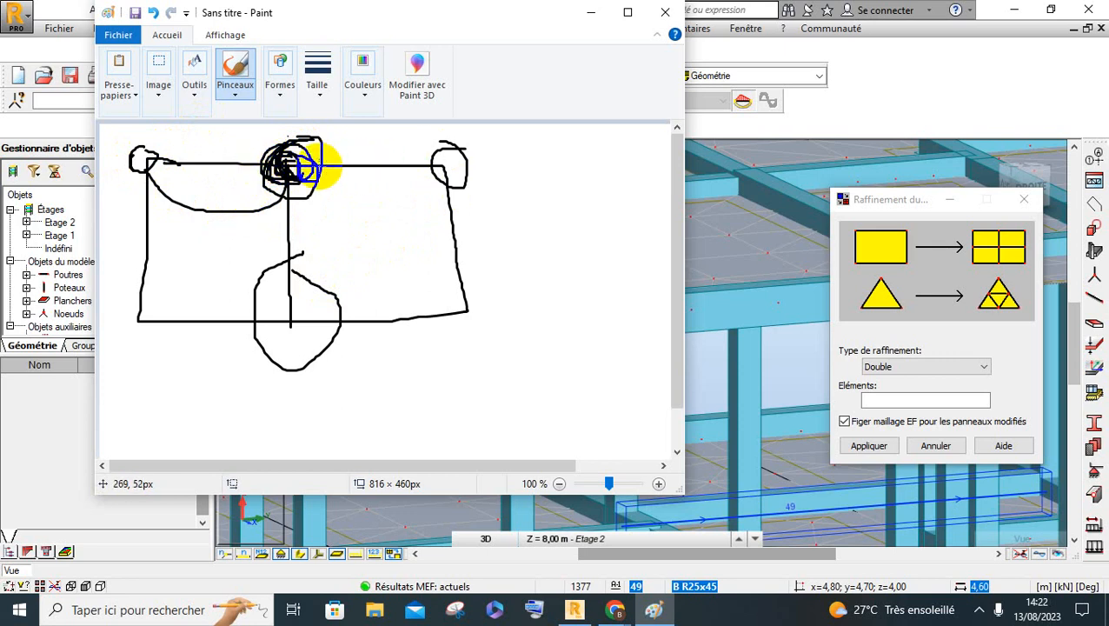
{"action": "left_click_drag", "start_coordinate": [321, 167], "coordinate": [296, 166]}
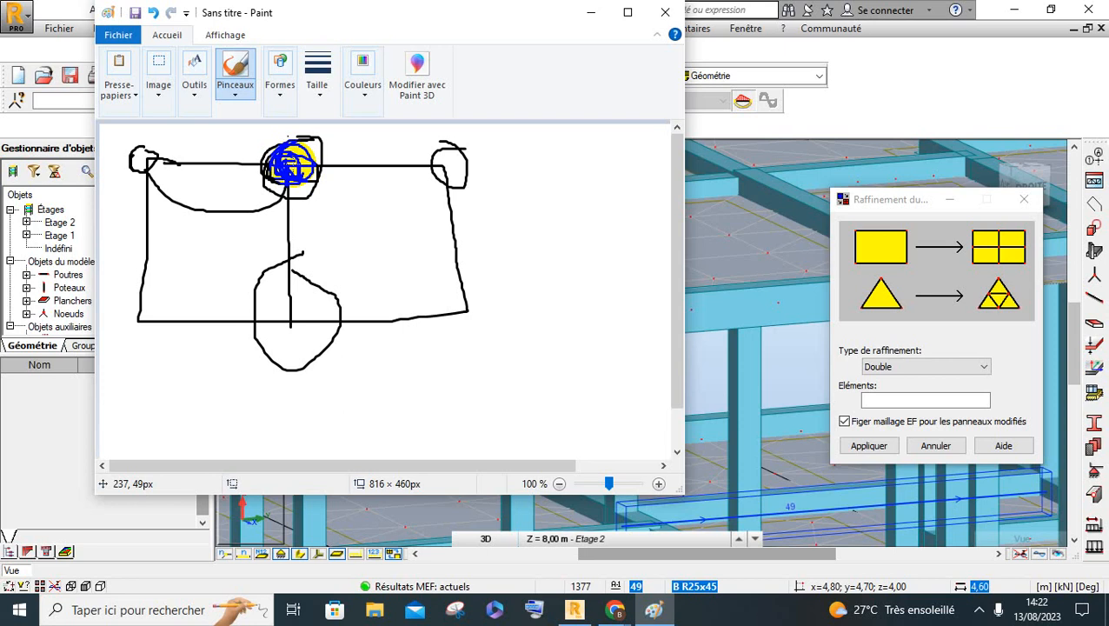
{"action": "left_click_drag", "start_coordinate": [292, 163], "coordinate": [326, 189]}
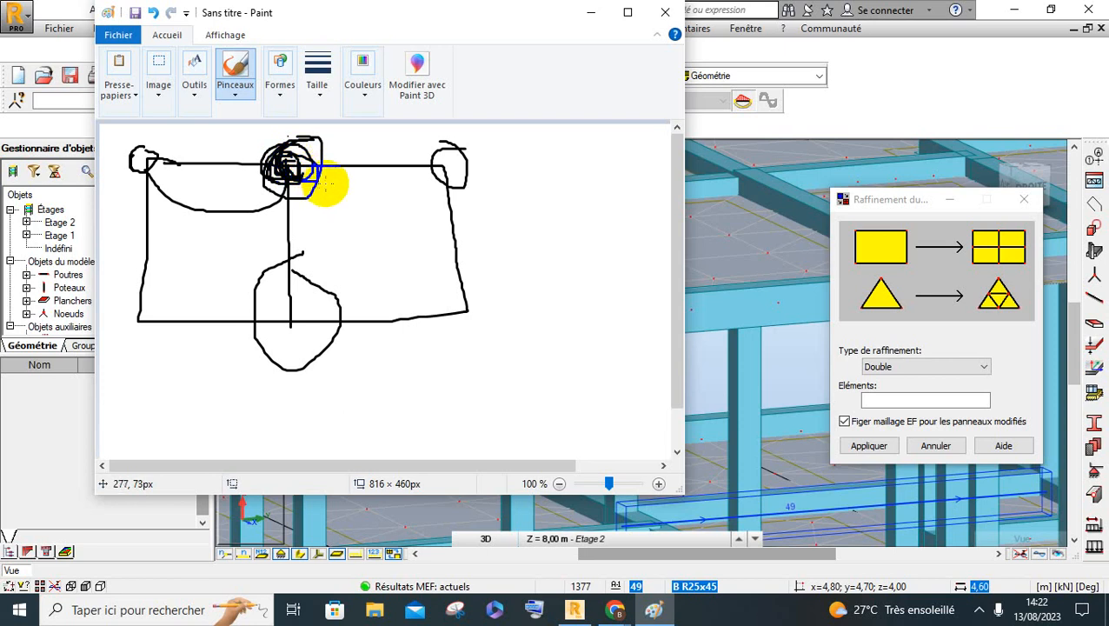
{"action": "left_click", "coordinate": [660, 14]}
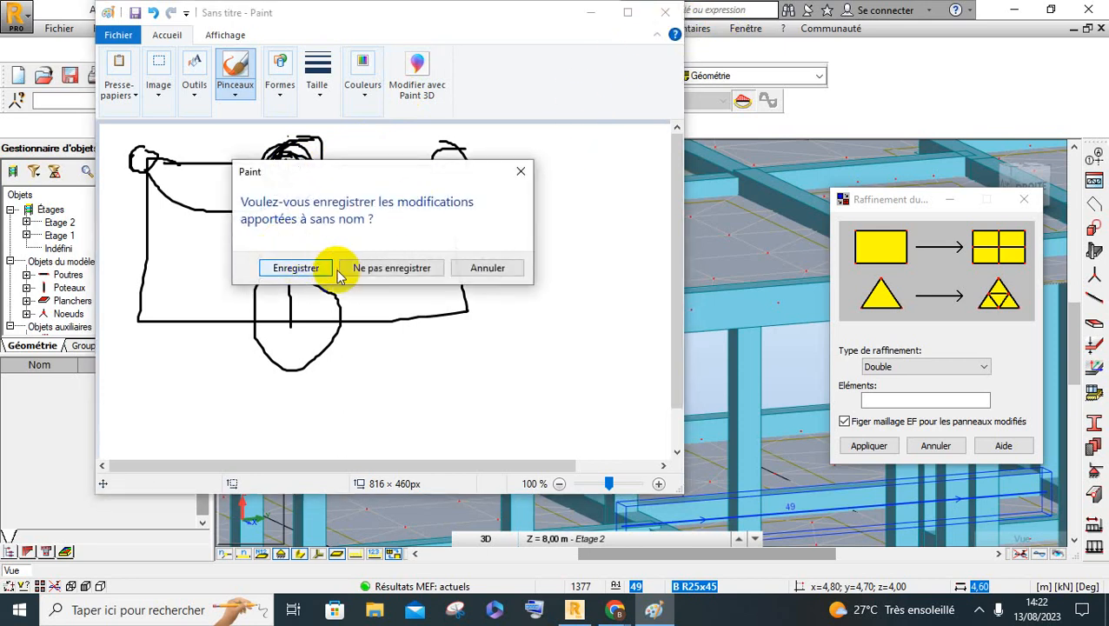
{"action": "left_click", "coordinate": [367, 270]}
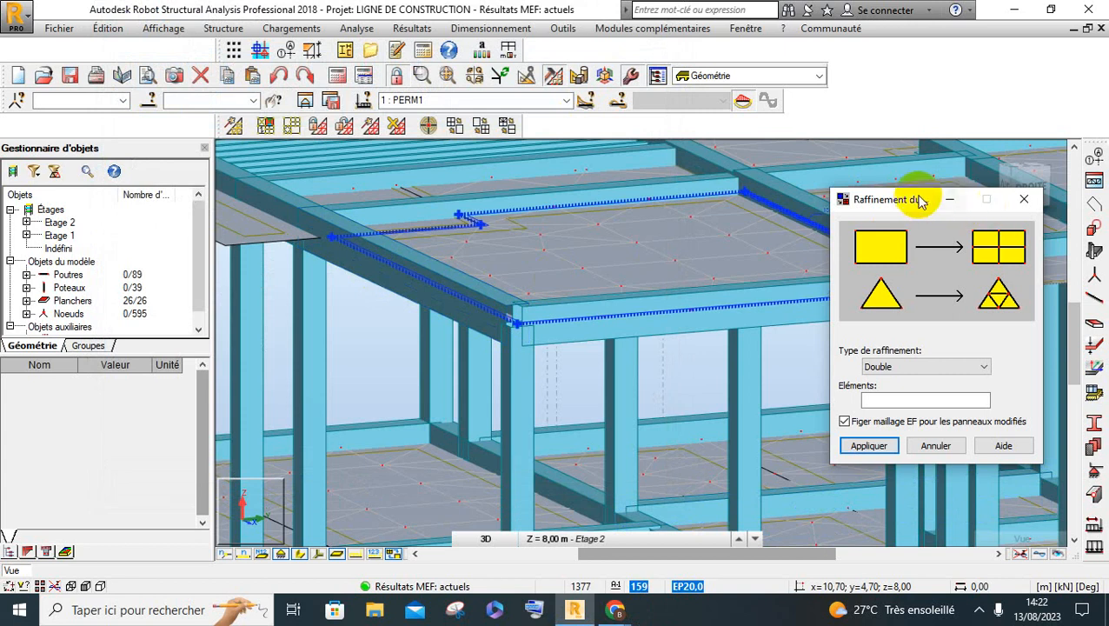
- Close the mesh refinement settings without applying them, and check the meshing options again without making changes
{"action": "left_click_drag", "start_coordinate": [919, 201], "coordinate": [815, 217]}
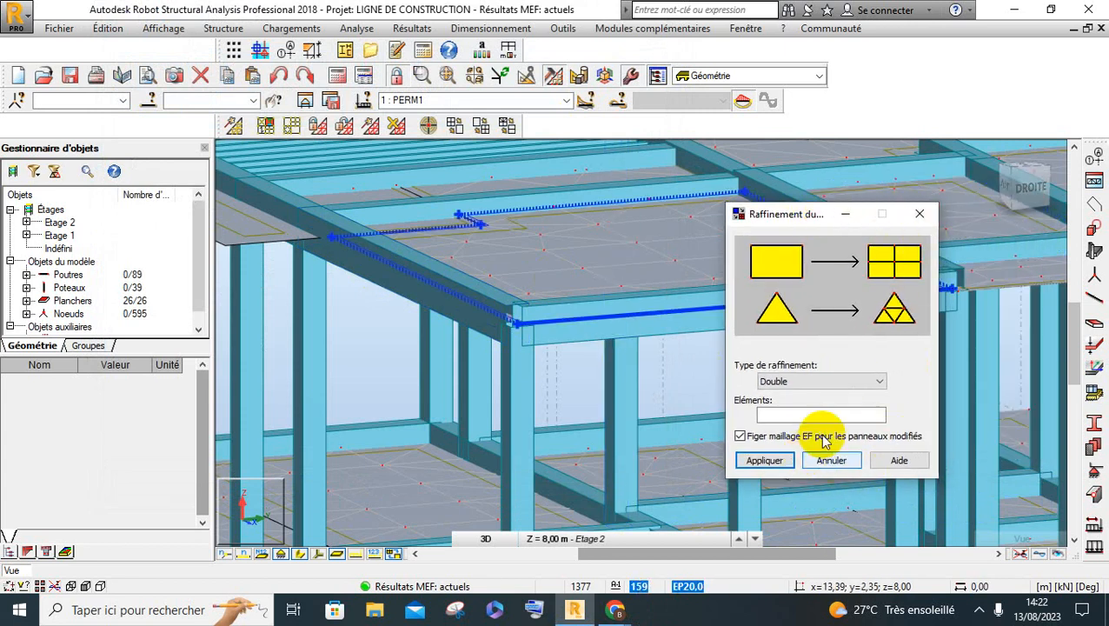
{"action": "left_click", "coordinate": [919, 216]}
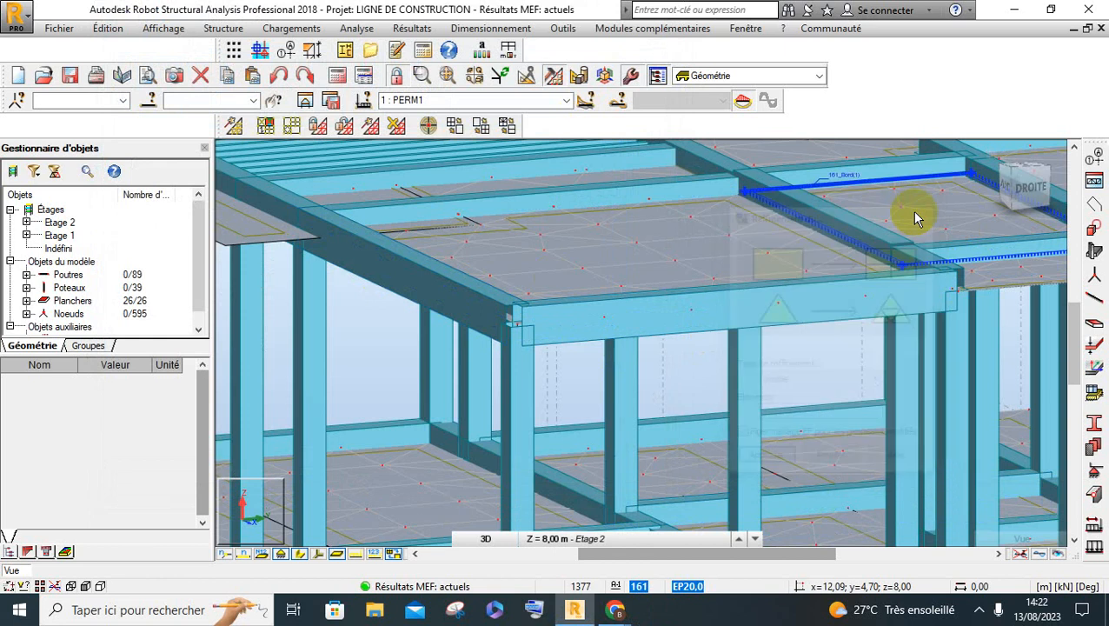
{"action": "left_click", "coordinate": [296, 125]}
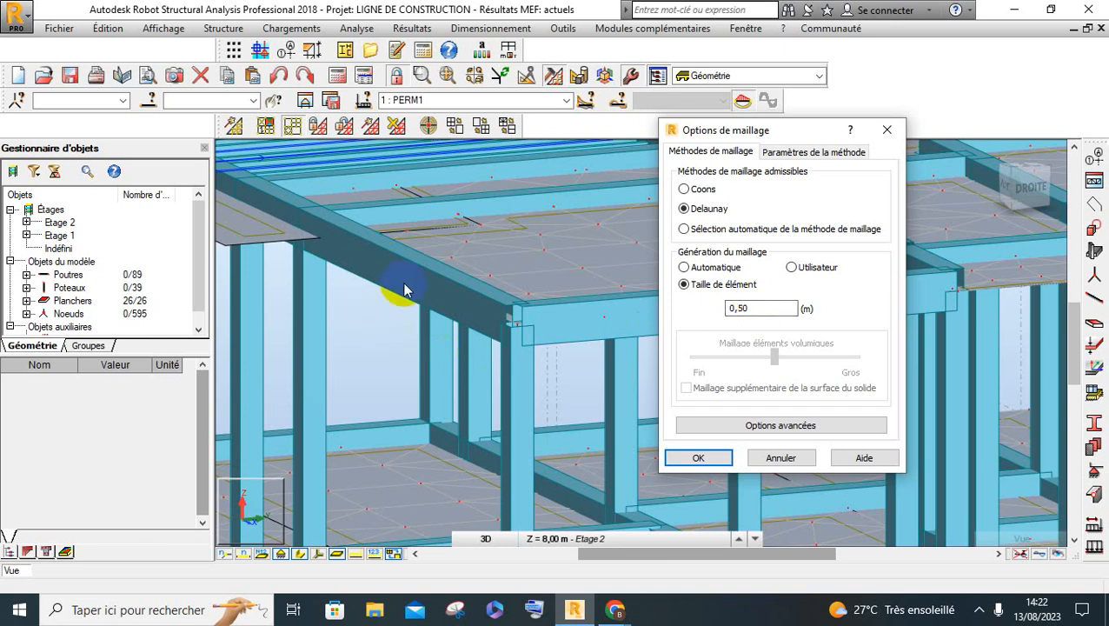
{"action": "left_click", "coordinate": [886, 129]}
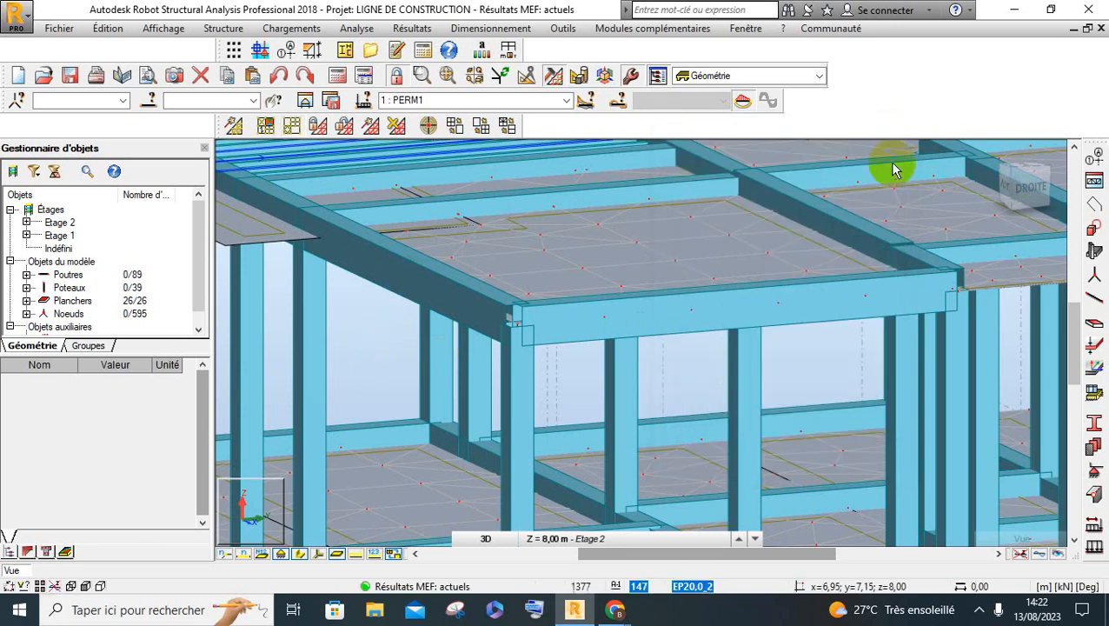